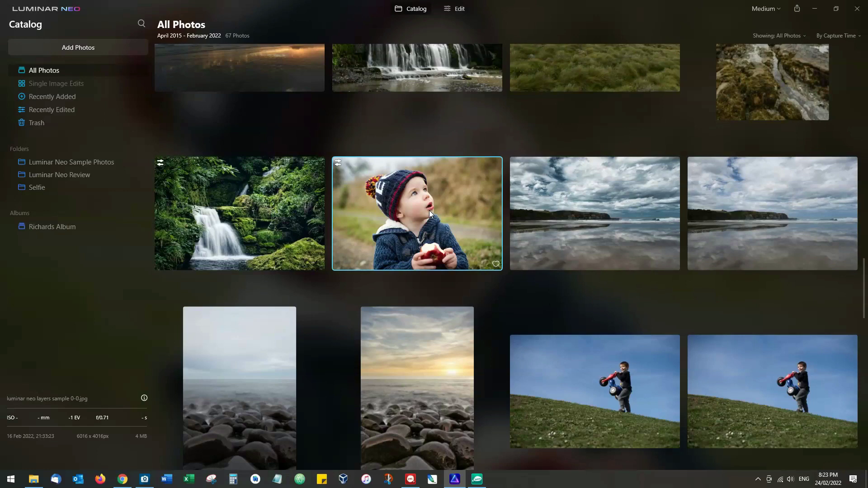
- Open the boy-with-apple portrait in the Edit workspace
click(457, 10)
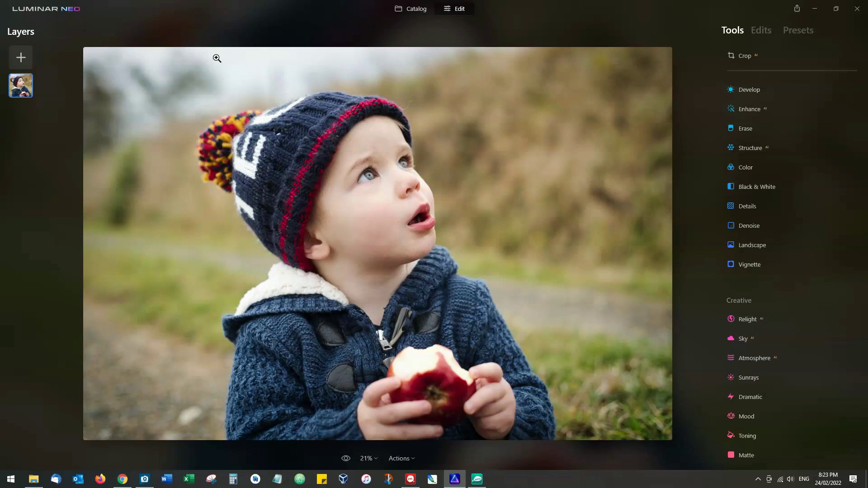
- Add a warm Light Leaks overlay as a new layer above the portrait
click(22, 58)
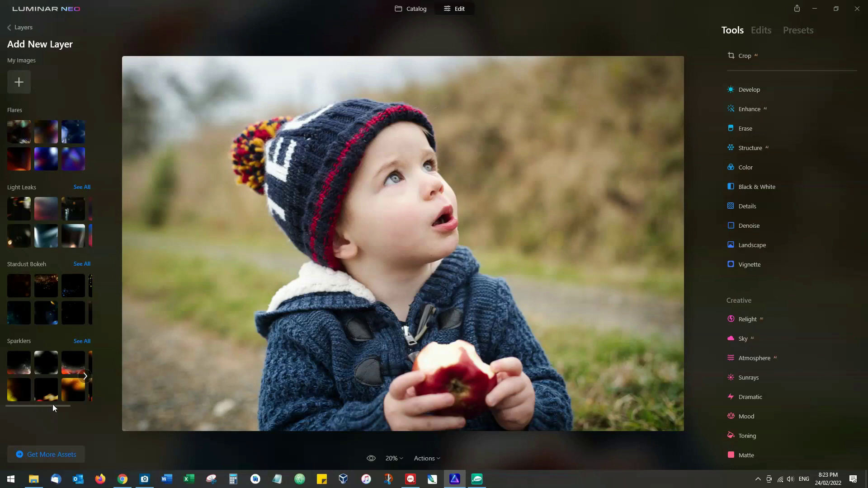
click(45, 211)
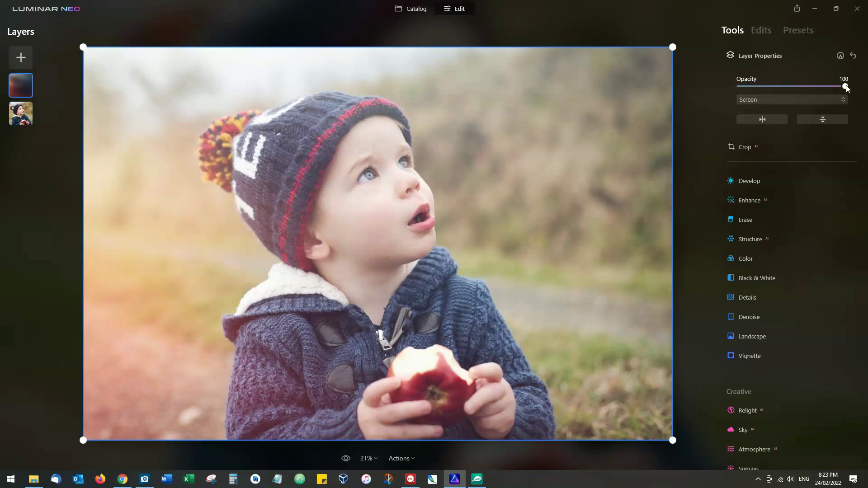
- Lower the light-leak layer's opacity from 100 to 75
drag(846, 87, 820, 87)
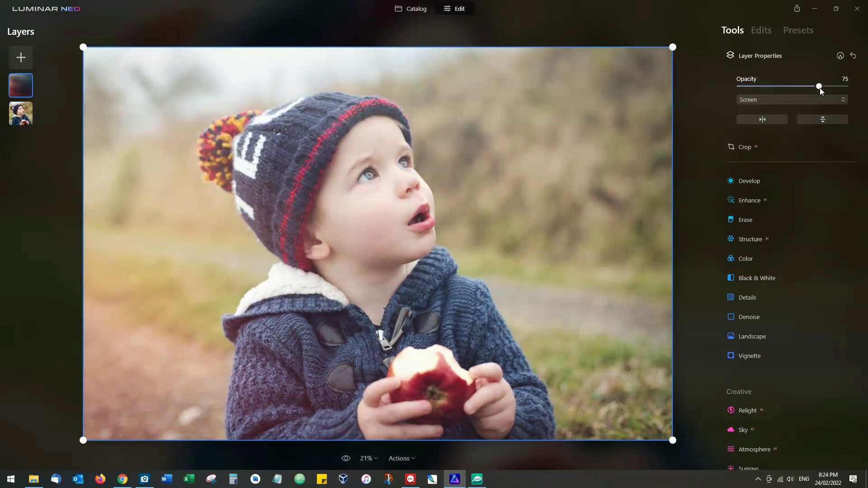
- Compare Normal, Darken, Multiply and Color Burn, then set the light leak to Overlay at 62 opacity
click(774, 101)
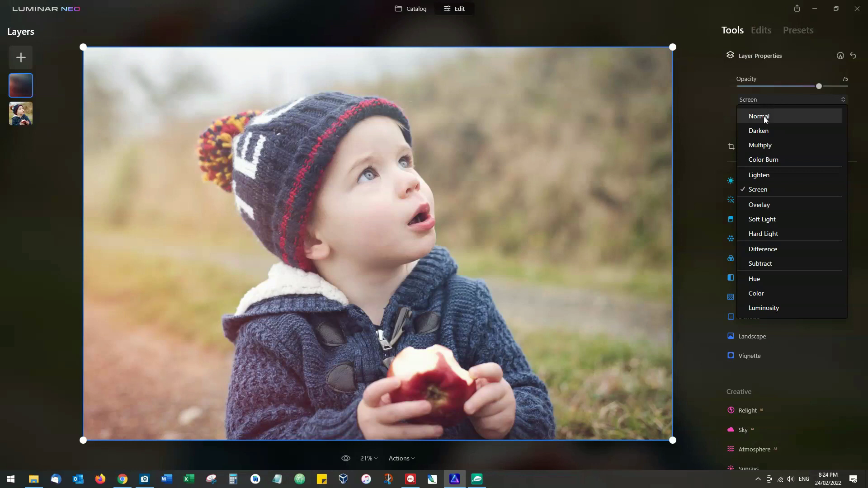
click(763, 116)
click(764, 101)
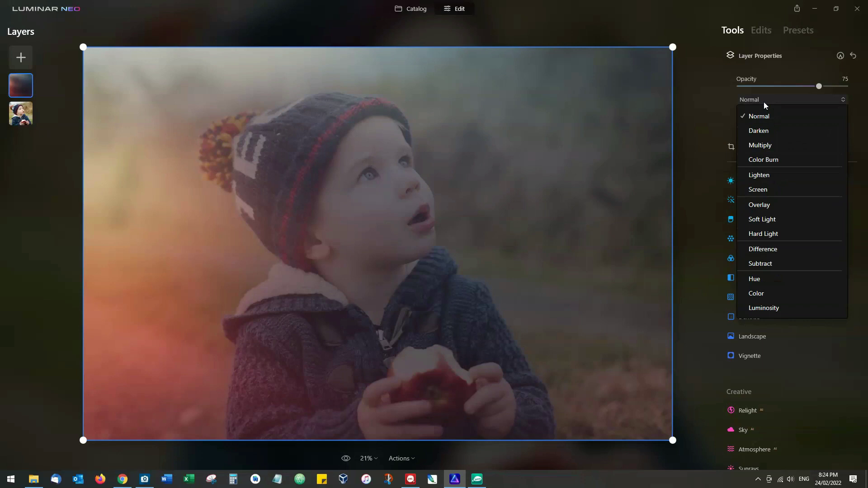
click(769, 131)
click(762, 100)
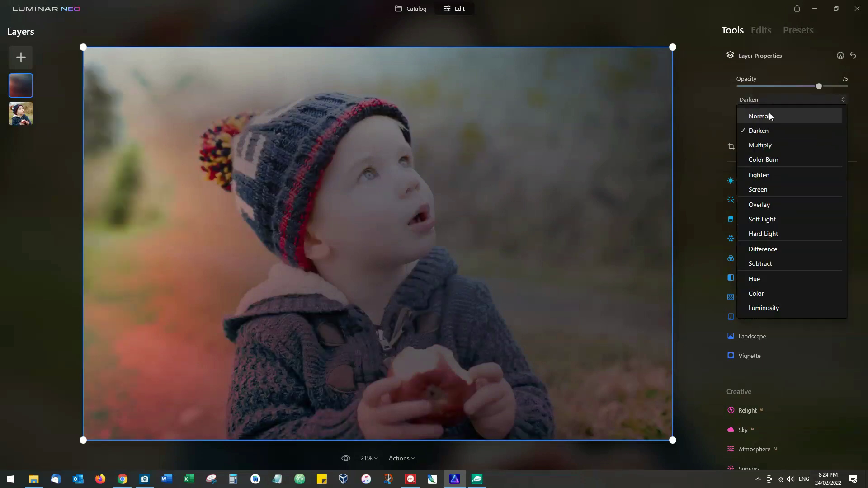
click(772, 144)
click(758, 100)
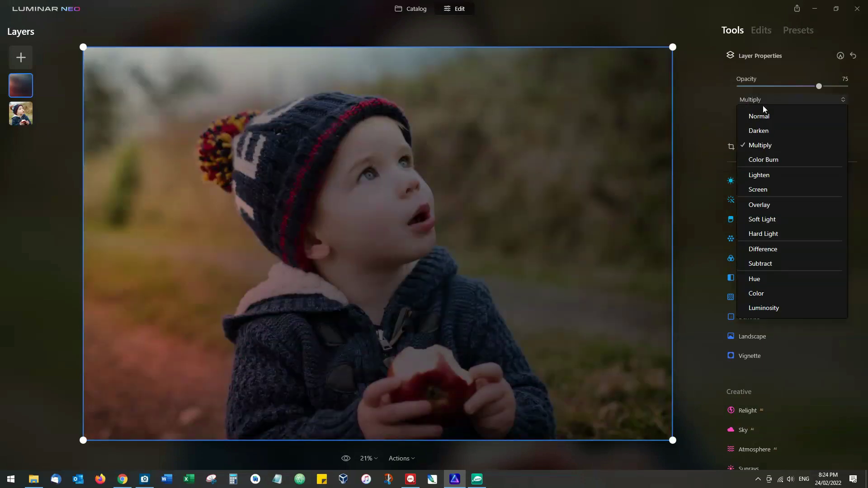
click(771, 160)
click(763, 100)
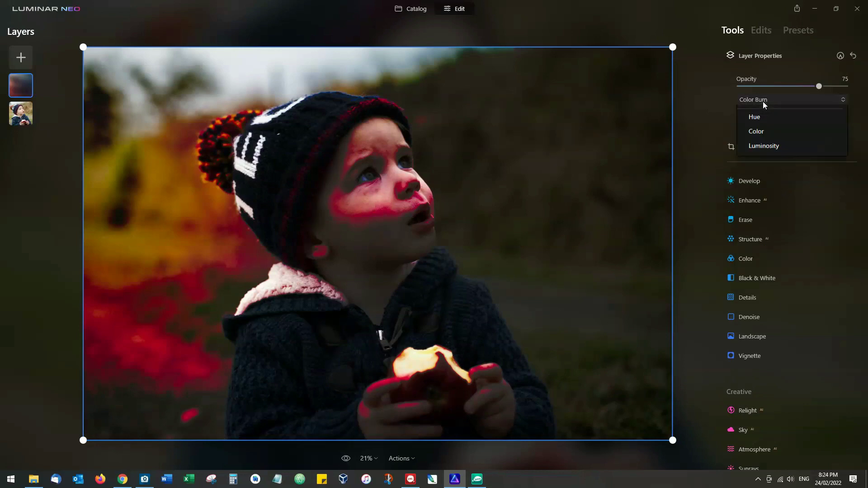
click(768, 205)
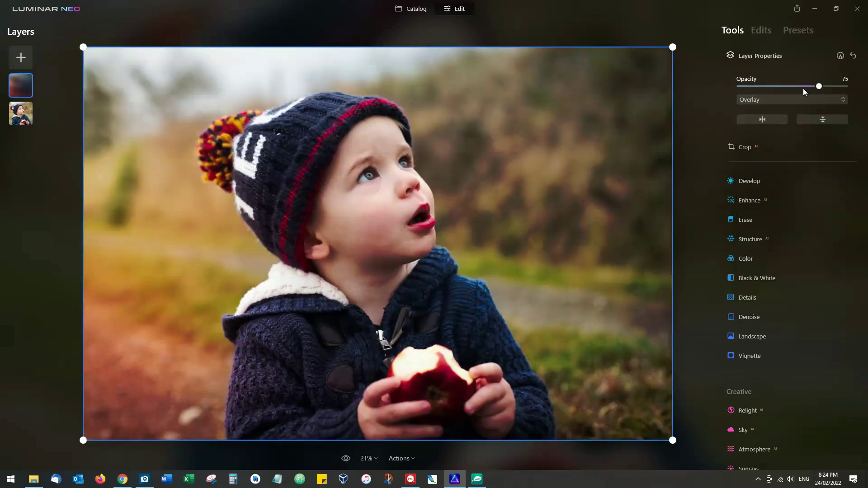
mouse_move(817, 86)
mouse_down()
mouse_move(772, 89)
mouse_move(813, 88)
mouse_move(803, 90)
mouse_up()
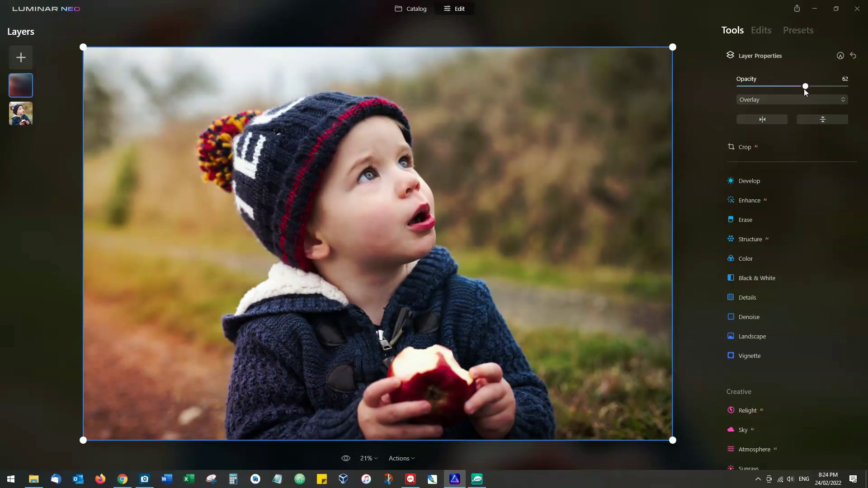
- Add a Flares overlay as a new layer and reduce its opacity to 29
click(14, 59)
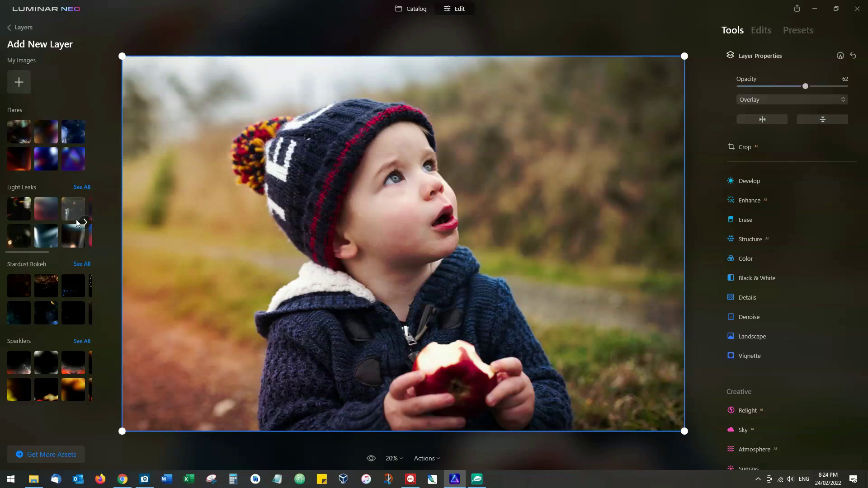
click(50, 160)
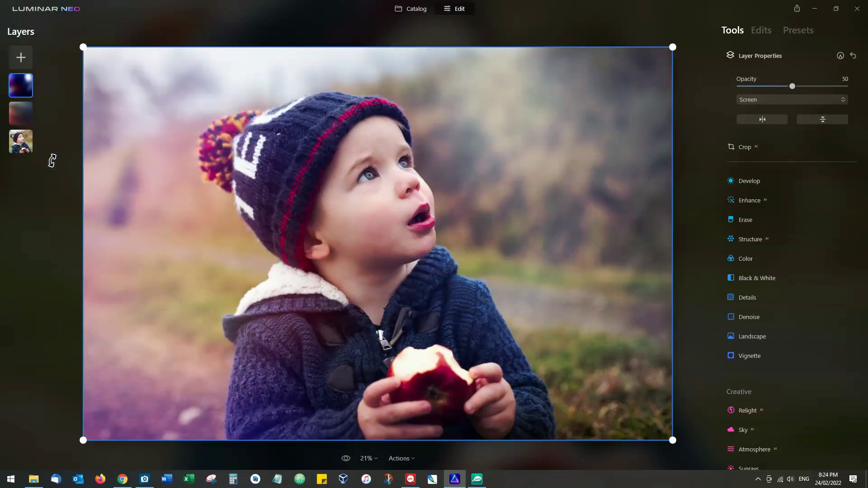
click(784, 86)
mouse_move(783, 86)
mouse_down()
mouse_move(760, 86)
mouse_move(783, 86)
mouse_move(771, 86)
mouse_up()
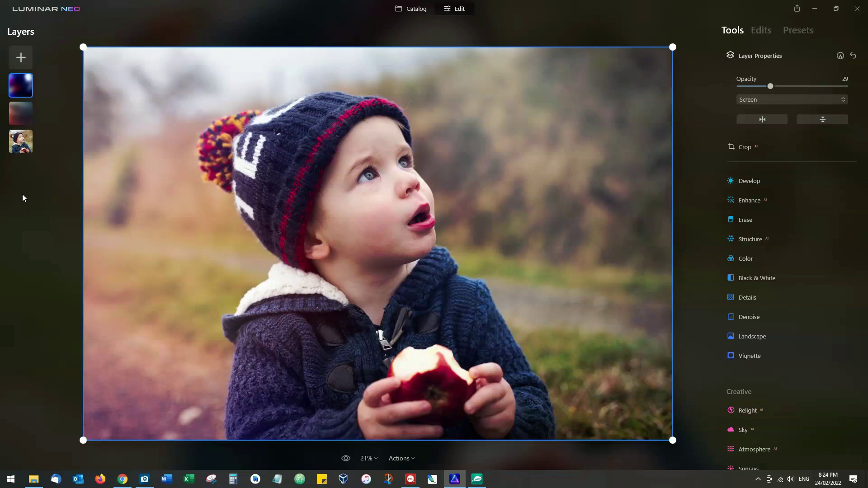
- Import DSC_4269.NEF into My Images, add it as a layer, and fade it to 24 opacity
click(18, 57)
click(19, 82)
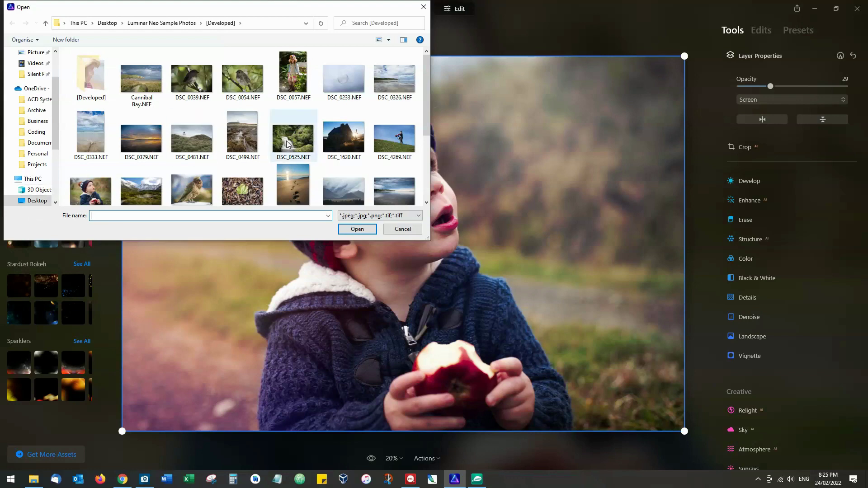
scroll(419, 128, down, 2)
scroll(419, 129, up, 2)
click(411, 142)
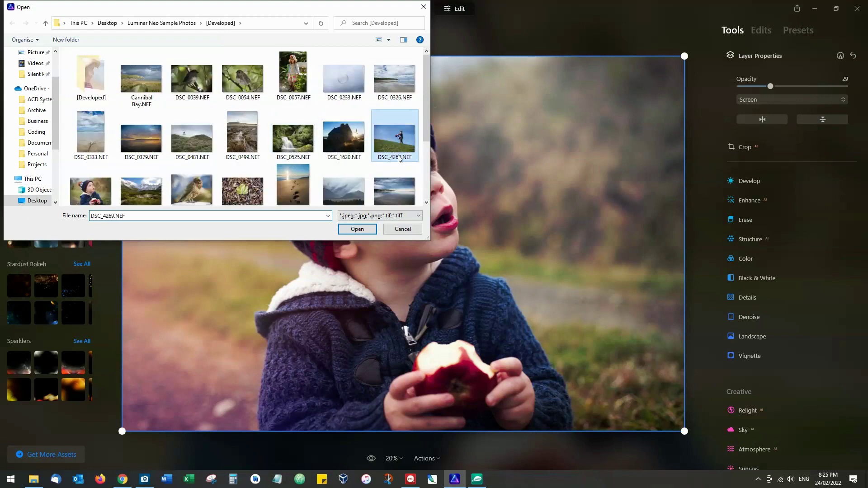
click(357, 229)
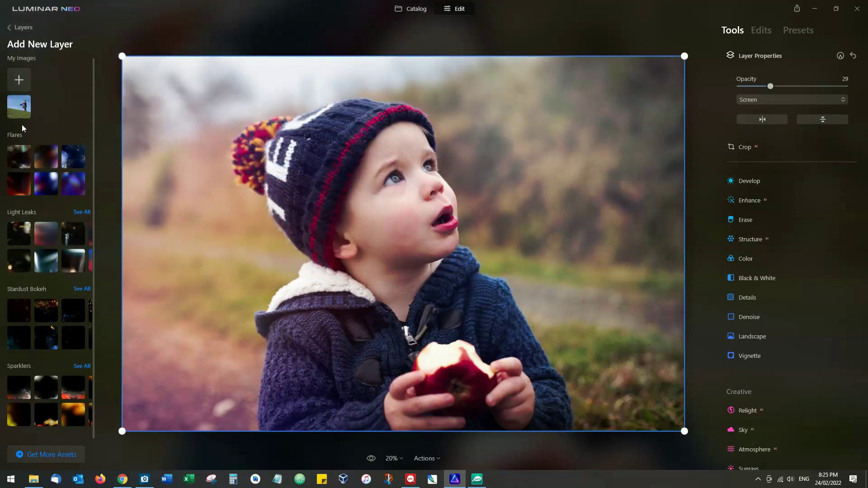
click(19, 106)
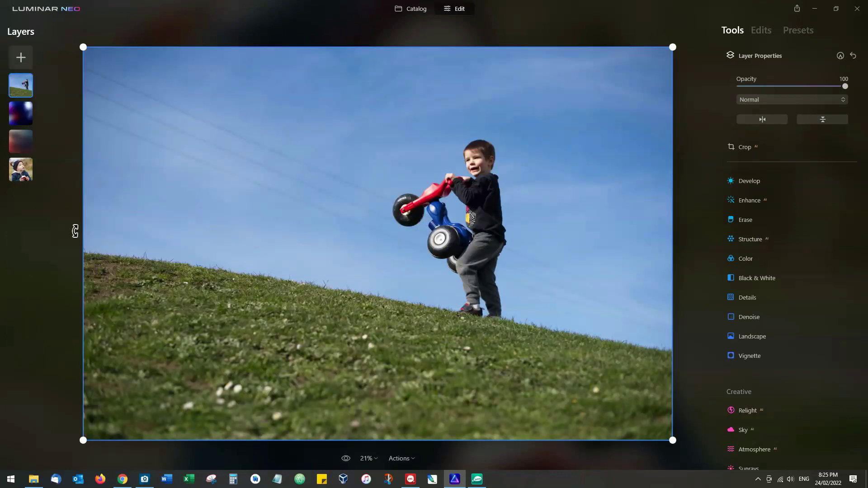
mouse_move(767, 86)
mouse_down()
mouse_move(753, 88)
mouse_move(764, 89)
mouse_up()
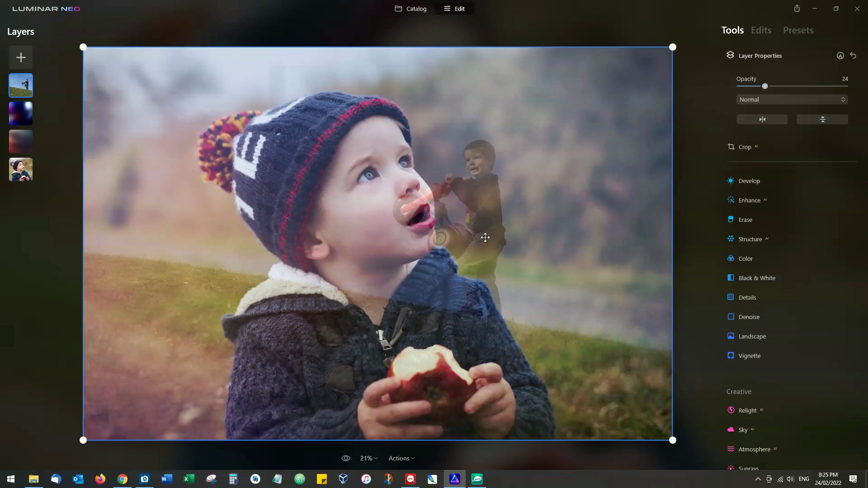
- Rotate, shrink and move the bike photo layer so it sits tilted beside the boy's mouth
drag(488, 246, 515, 231)
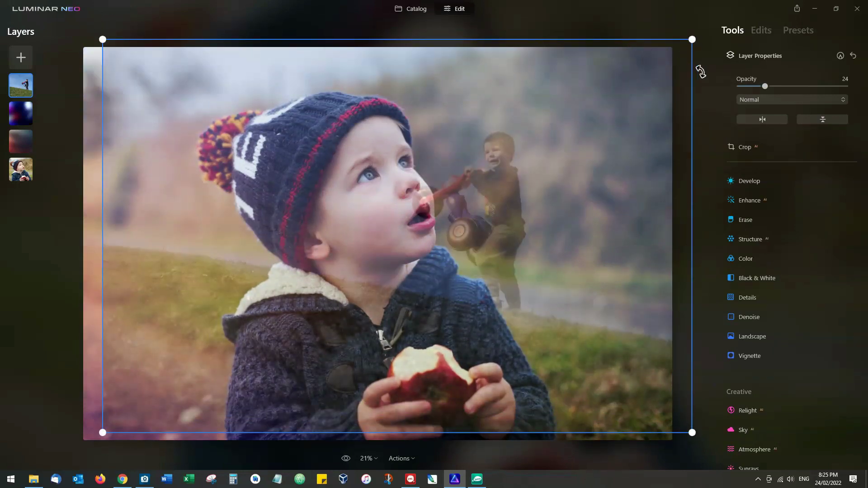
drag(700, 71, 717, 122)
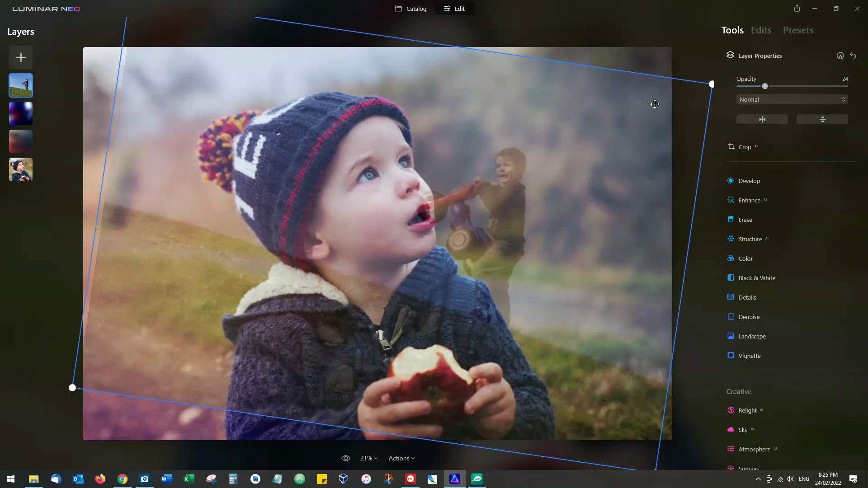
drag(655, 104, 595, 120)
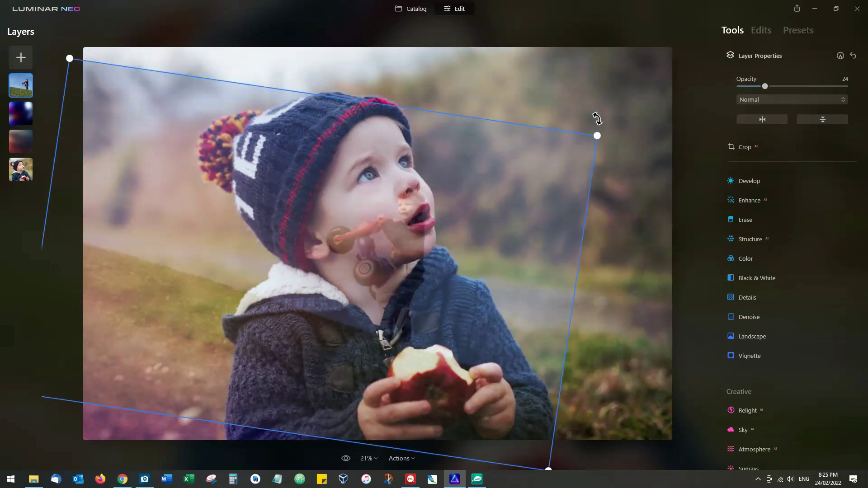
drag(575, 155, 604, 187)
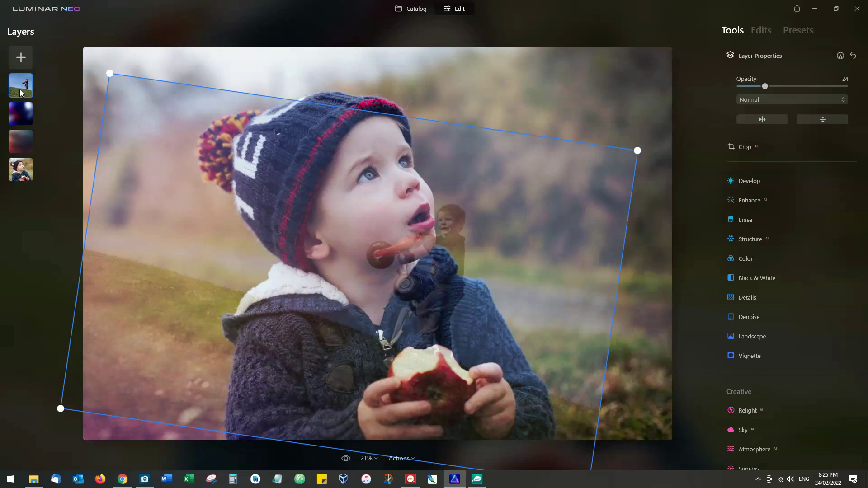
- Drag the boy-on-bike layer down below the flare and light-leak layers in the stack
drag(20, 91, 24, 145)
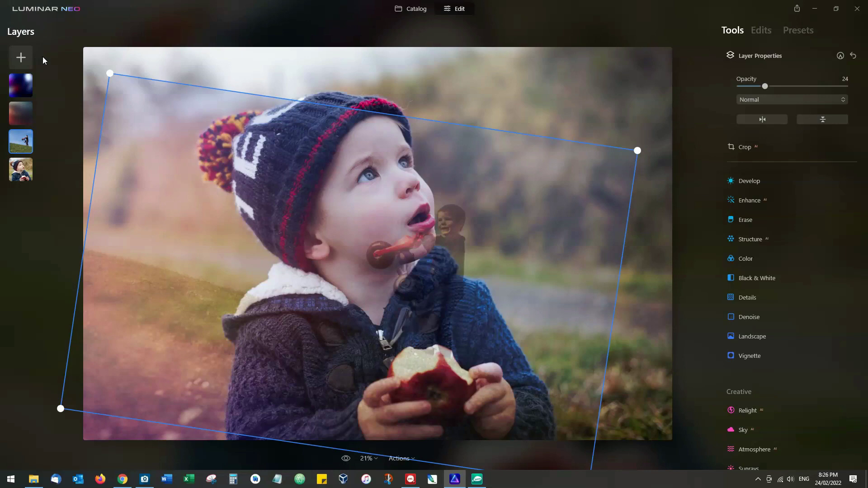
- Import DSC_6352.NEF from disk and add it as a fifth layer at 100 opacity
click(19, 55)
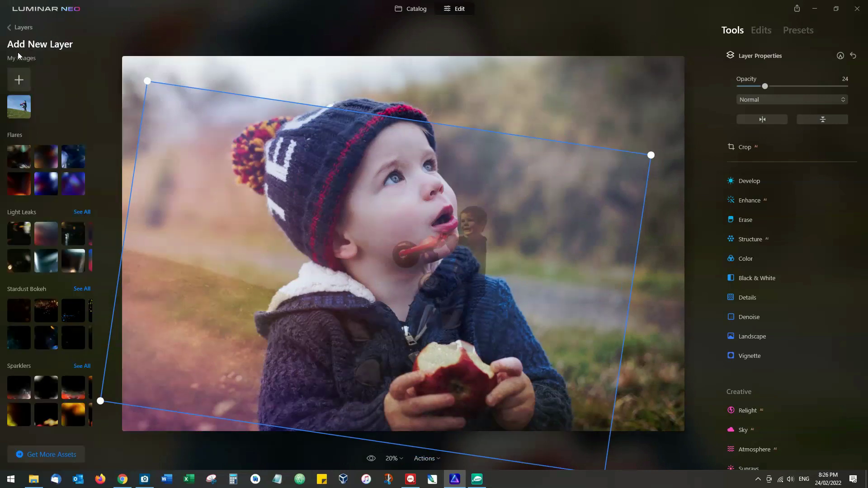
click(22, 86)
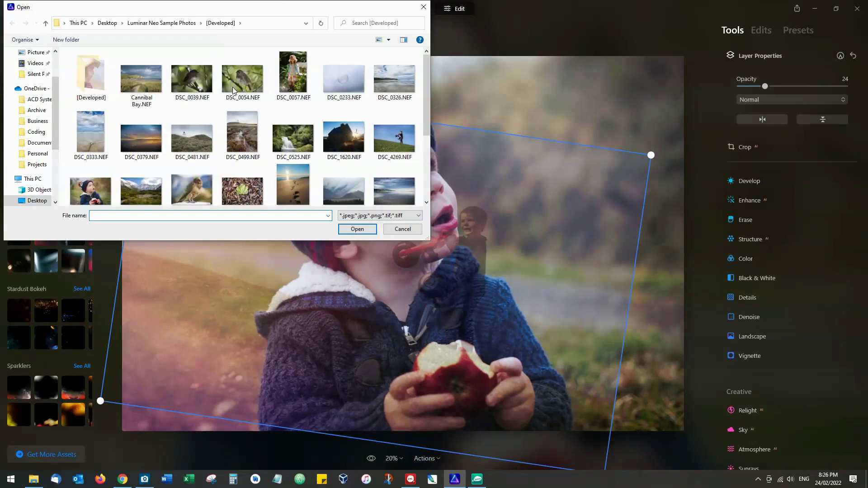
scroll(226, 109, down, 3)
click(96, 79)
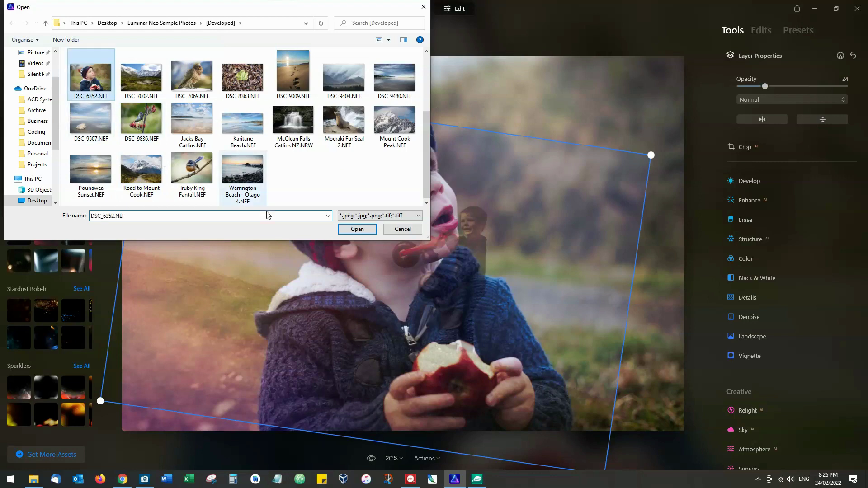
click(357, 229)
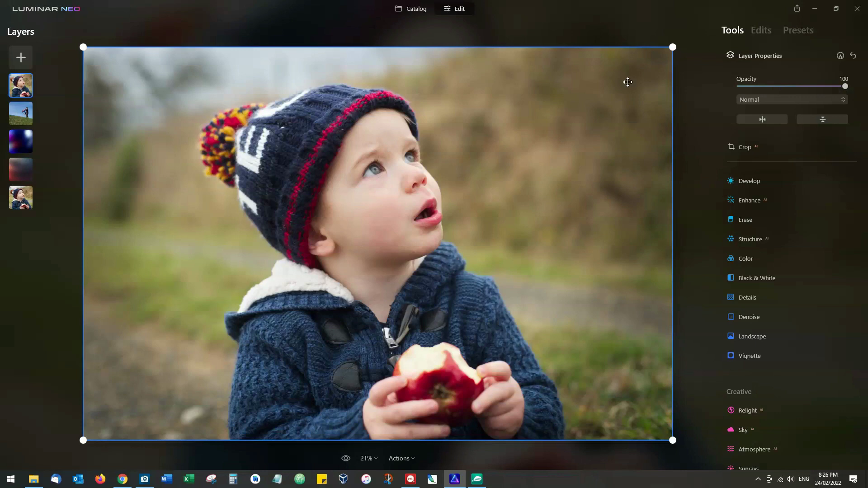
- Try Darken and Color Burn on the DSC_6352.NEF layer, then settle on Screen blending
mouse_move(684, 108)
mouse_down()
mouse_move(698, 152)
mouse_move(684, 109)
mouse_up()
click(793, 100)
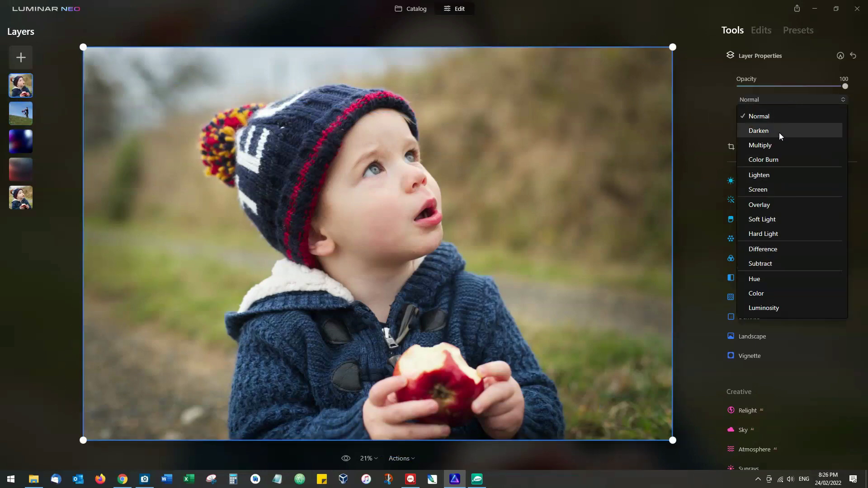
click(776, 129)
click(777, 97)
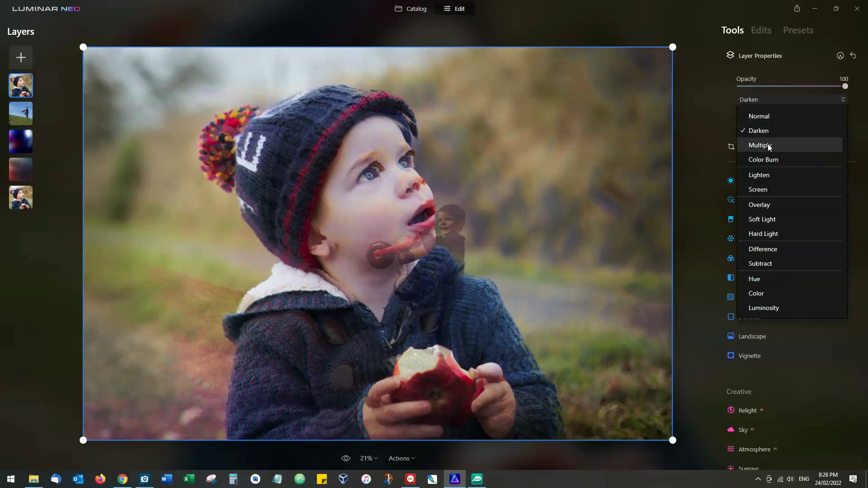
click(766, 160)
click(771, 100)
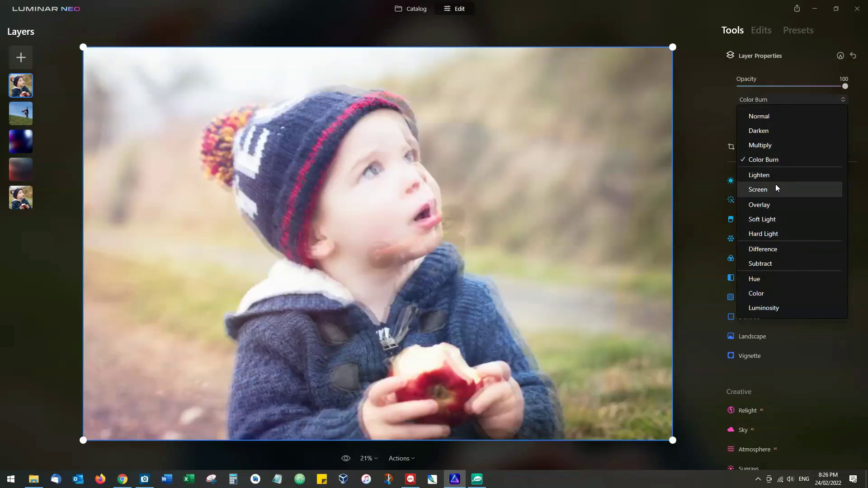
click(776, 189)
click(761, 101)
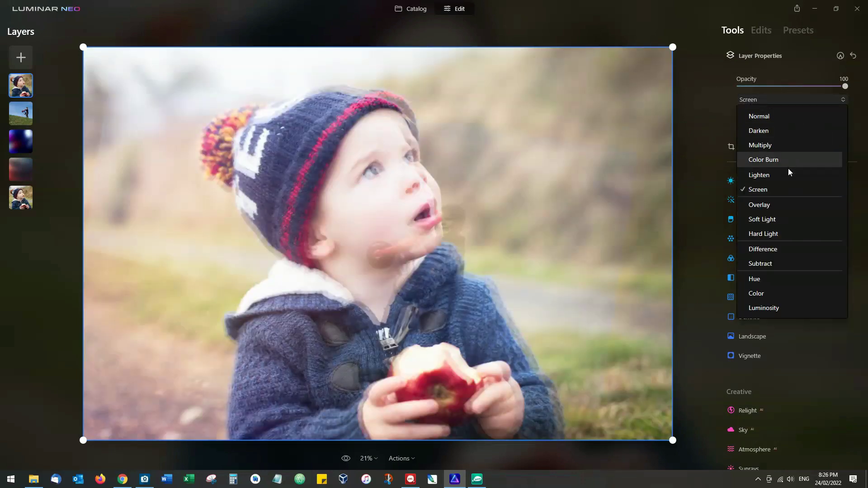
click(859, 66)
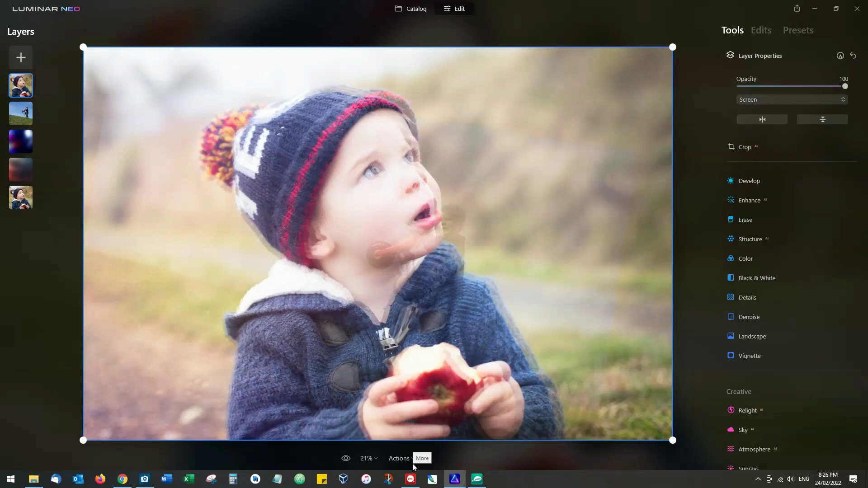
click(15, 119)
click(17, 89)
click(408, 456)
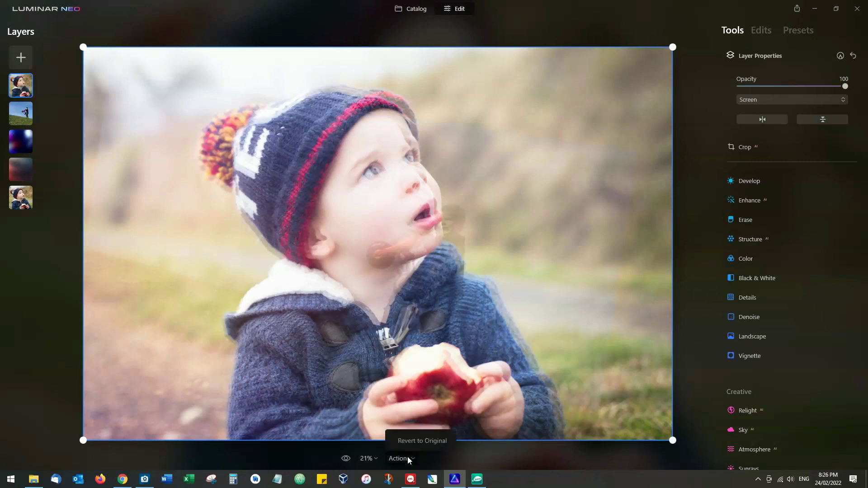
click(702, 232)
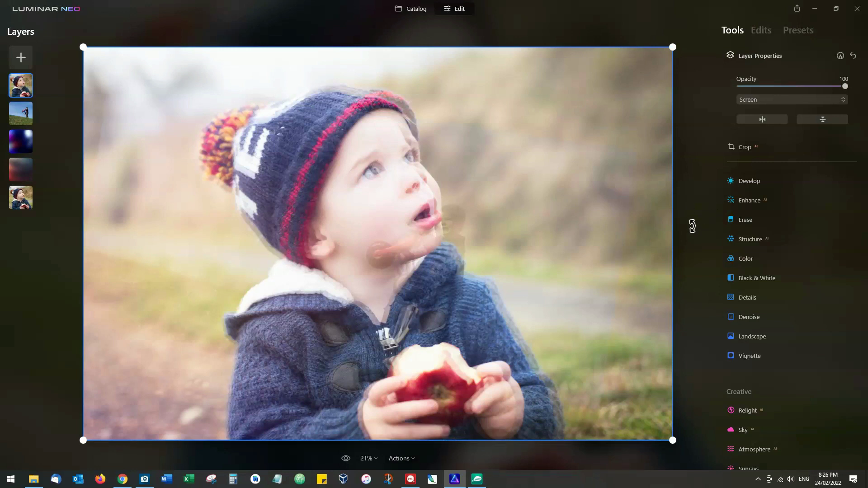